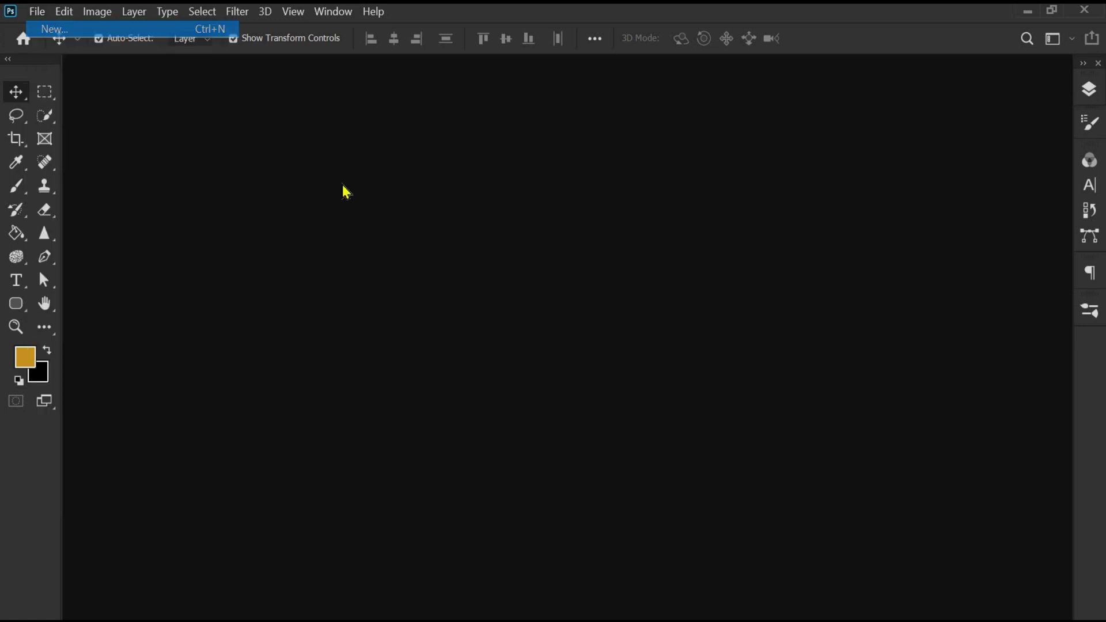
Create the new blank 1080 × 600 px document.
{"action": "left_click", "coordinate": [887, 486]}
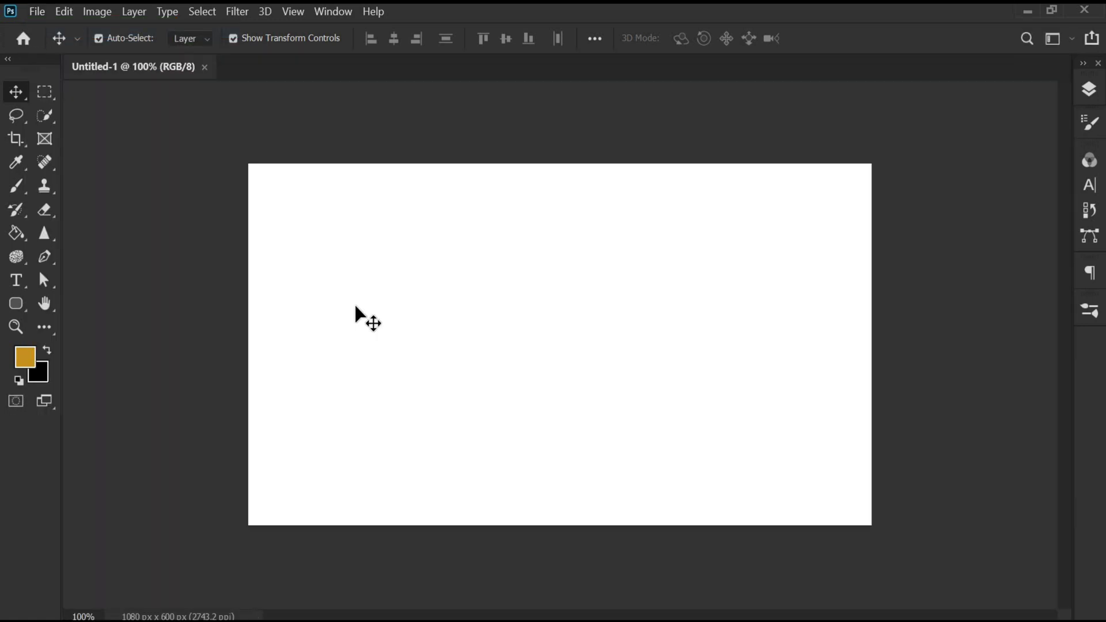
Type 'RUN' in gold Impact and move it to the canvas centre.
{"action": "left_click", "coordinate": [16, 280]}
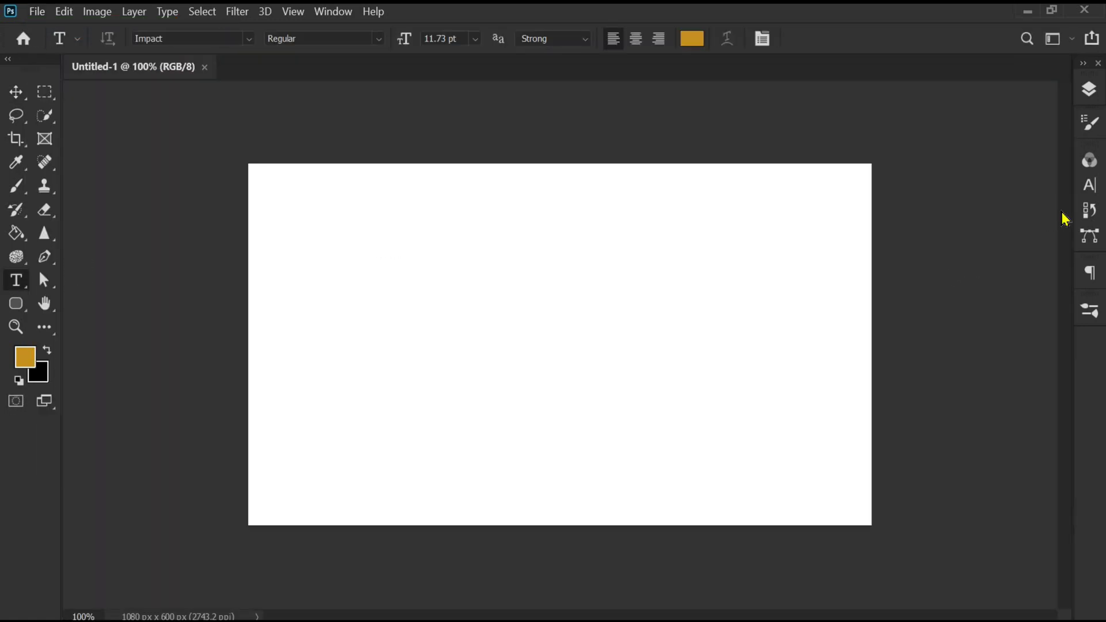
{"action": "left_click", "coordinate": [1090, 186]}
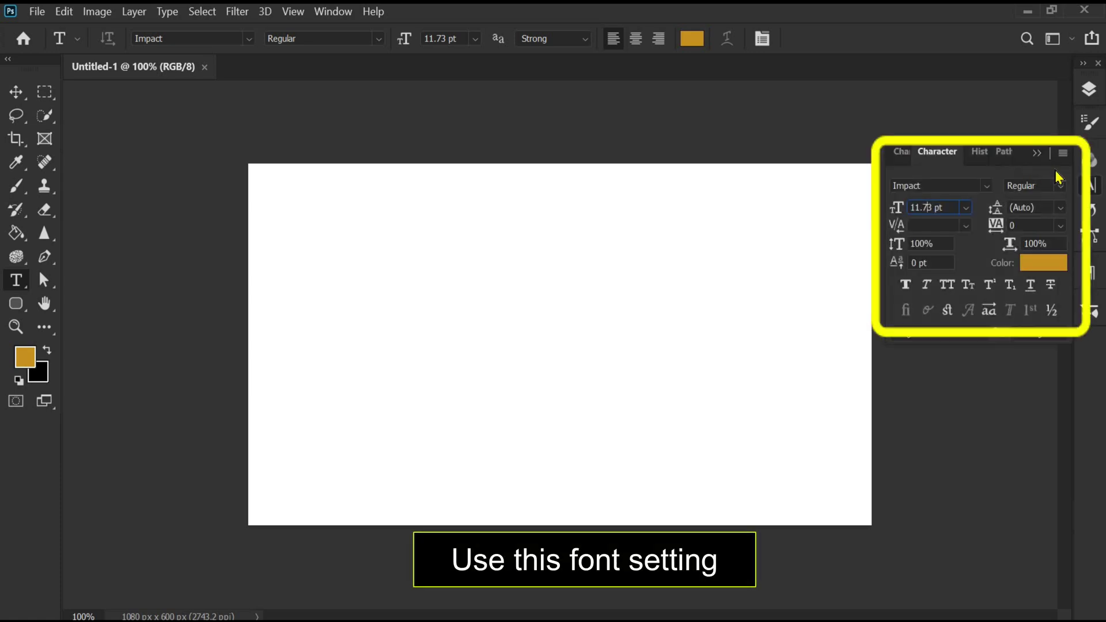
{"action": "left_click", "coordinate": [348, 450]}
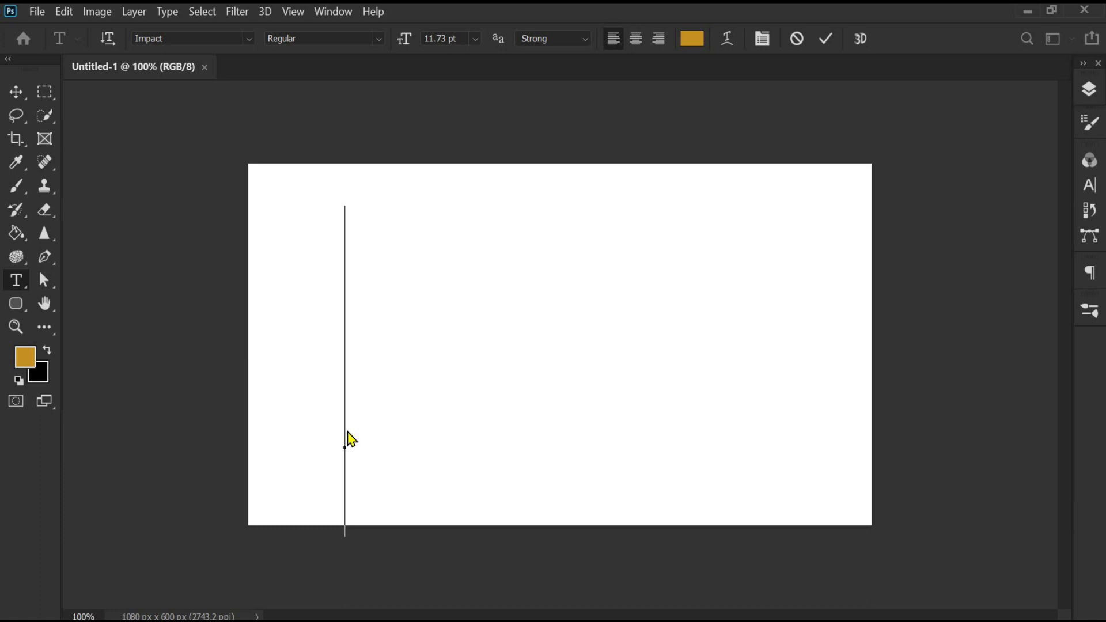
{"action": "type", "text": "RU"}
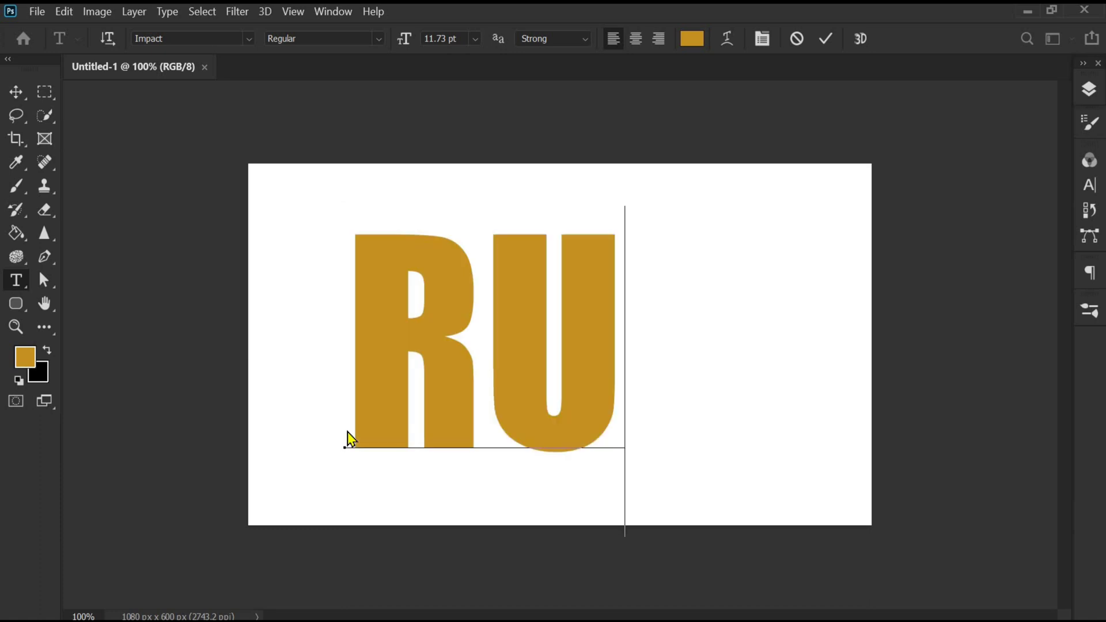
{"action": "type", "text": "N"}
{"action": "key", "text": "ctrl+Return"}
{"action": "key", "text": "v"}
{"action": "left_click_drag", "start_coordinate": [515, 304], "coordinate": [521, 333]}
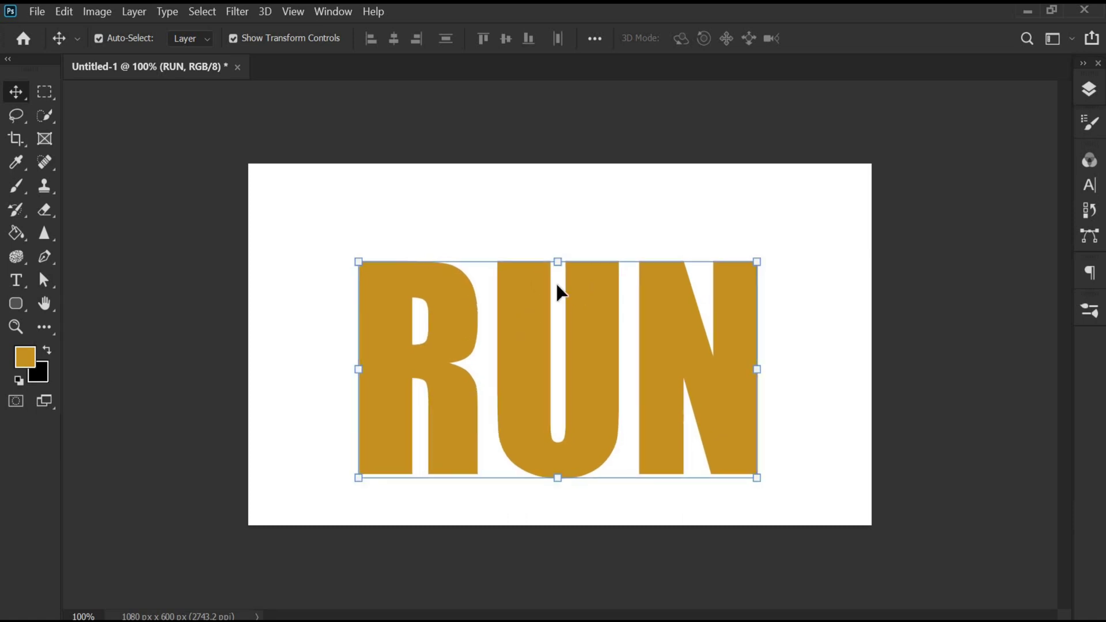
{"action": "left_click", "coordinate": [558, 199]}
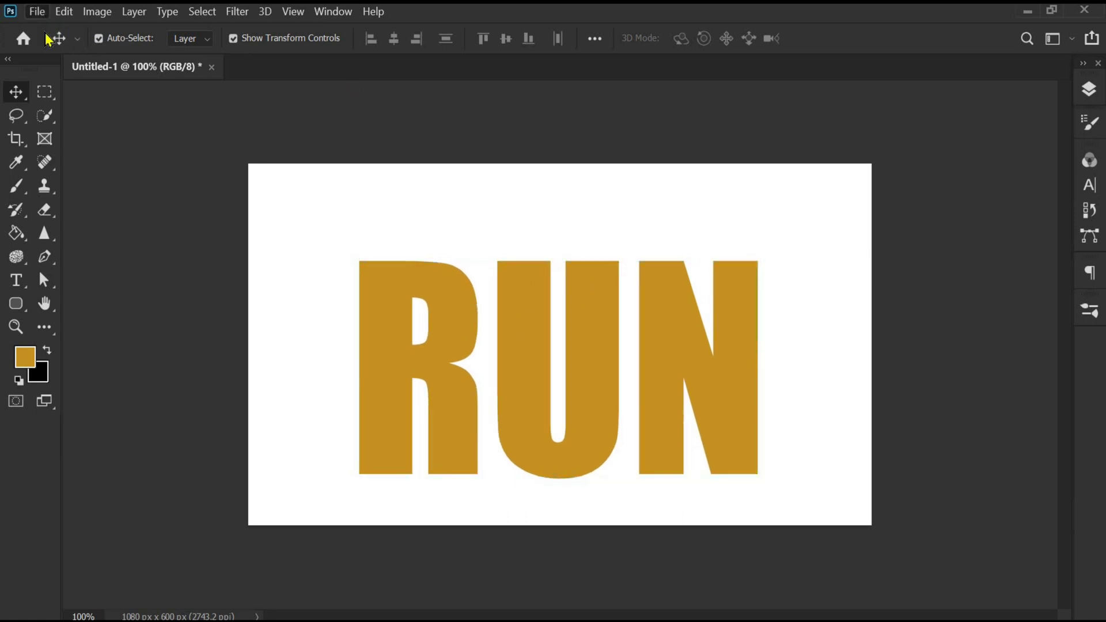
Embed the run image file into the document over the RUN text.
{"action": "left_click", "coordinate": [37, 11]}
{"action": "left_click", "coordinate": [134, 351]}
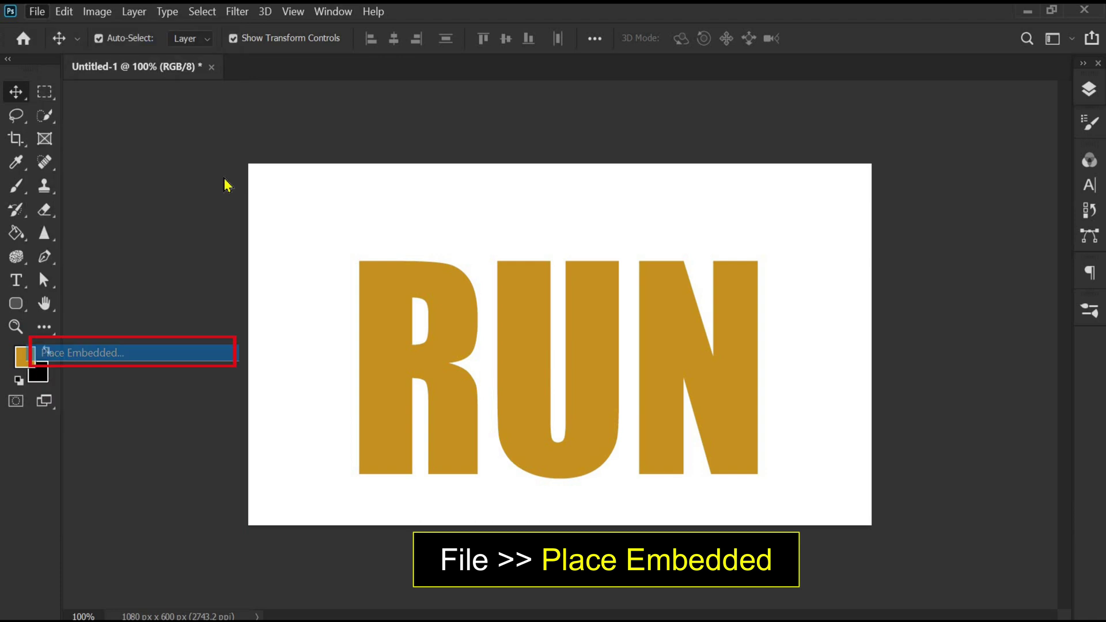
{"action": "left_click", "coordinate": [297, 143]}
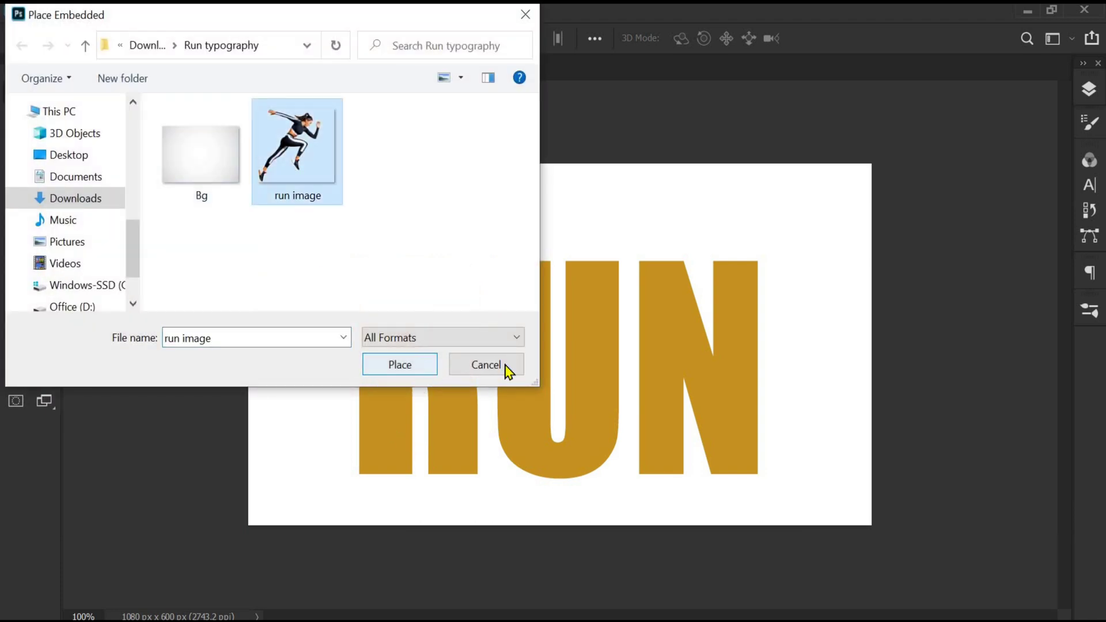
{"action": "key", "text": "Return"}
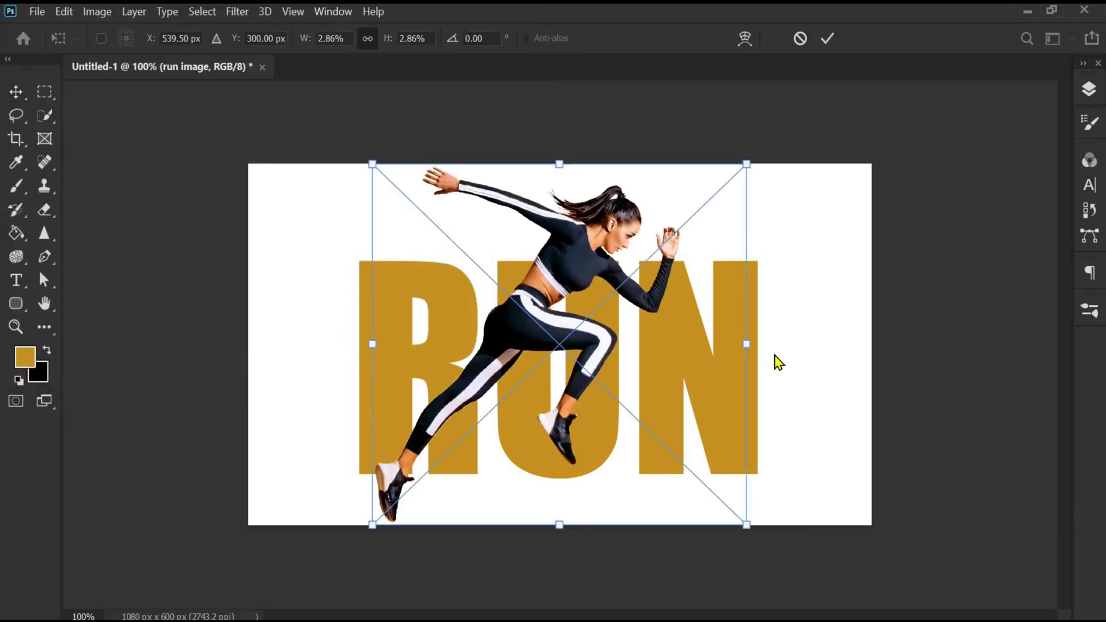
Flip the runner photo horizontally and nudge it slightly up and left.
{"action": "right_click", "coordinate": [777, 363]}
{"action": "left_click", "coordinate": [830, 330]}
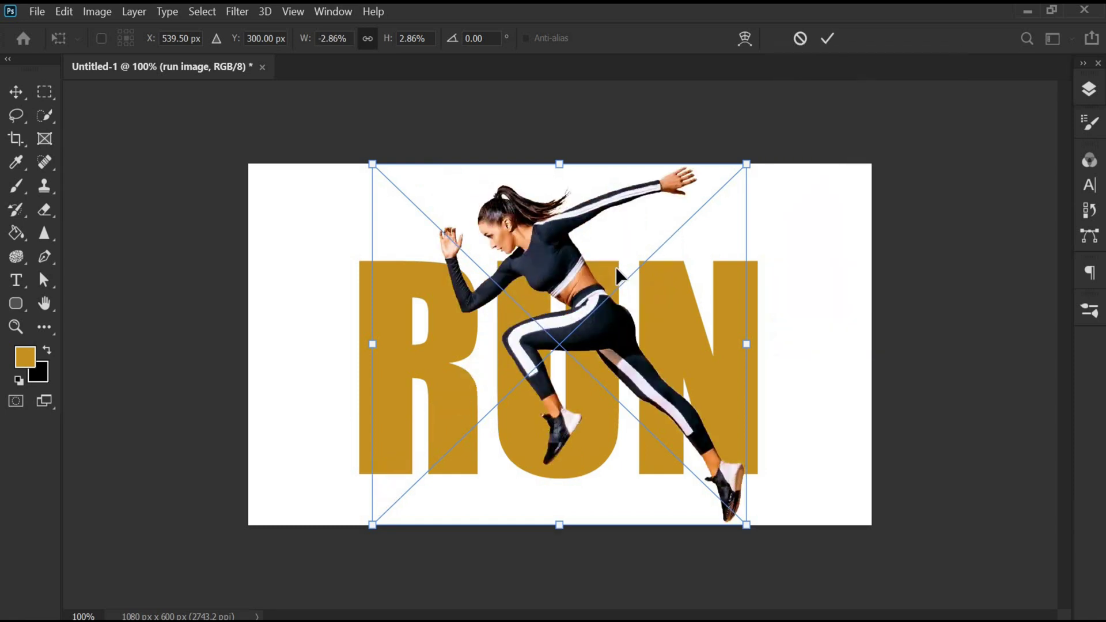
{"action": "left_click_drag", "start_coordinate": [569, 268], "coordinate": [567, 267]}
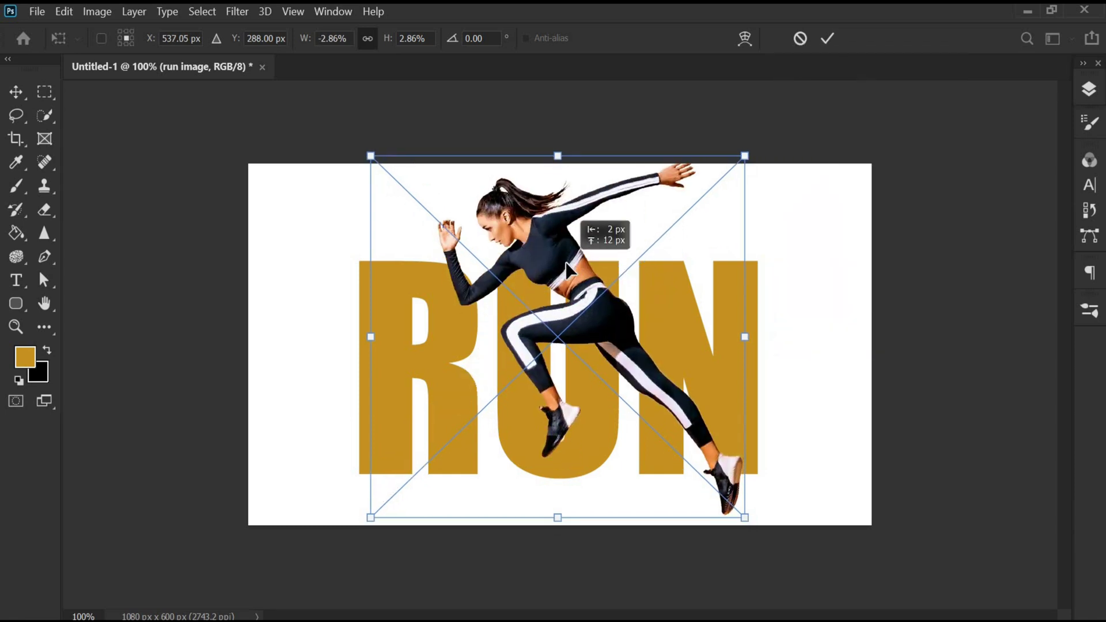
Clip the run image to the RUN text, duplicate it, and give the copy a black mask.
{"action": "key", "text": "Return"}
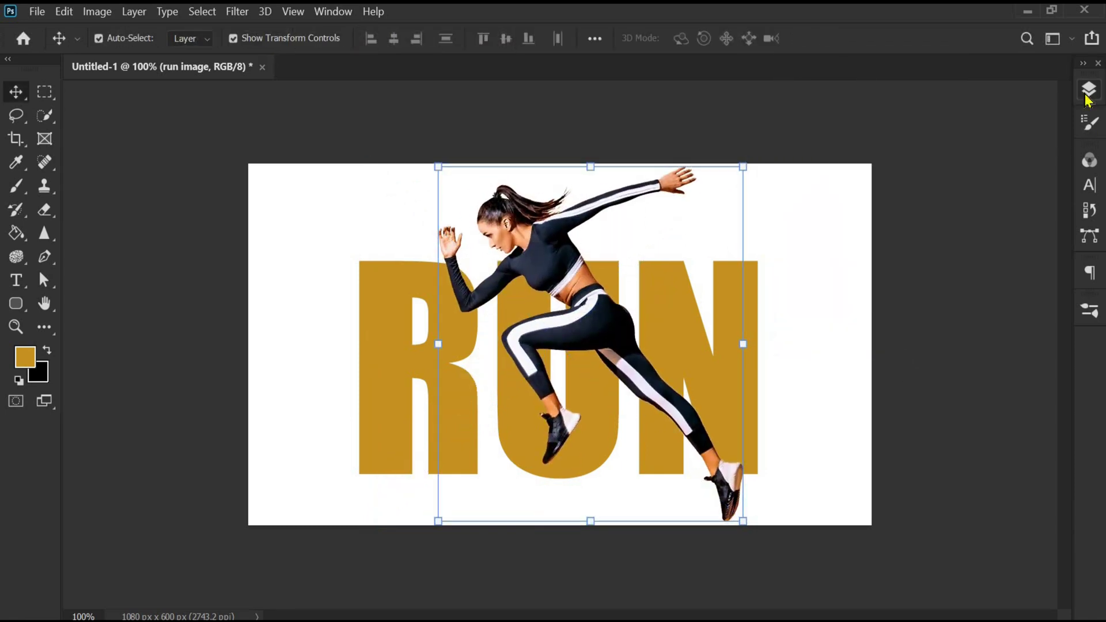
{"action": "left_click", "coordinate": [1089, 89]}
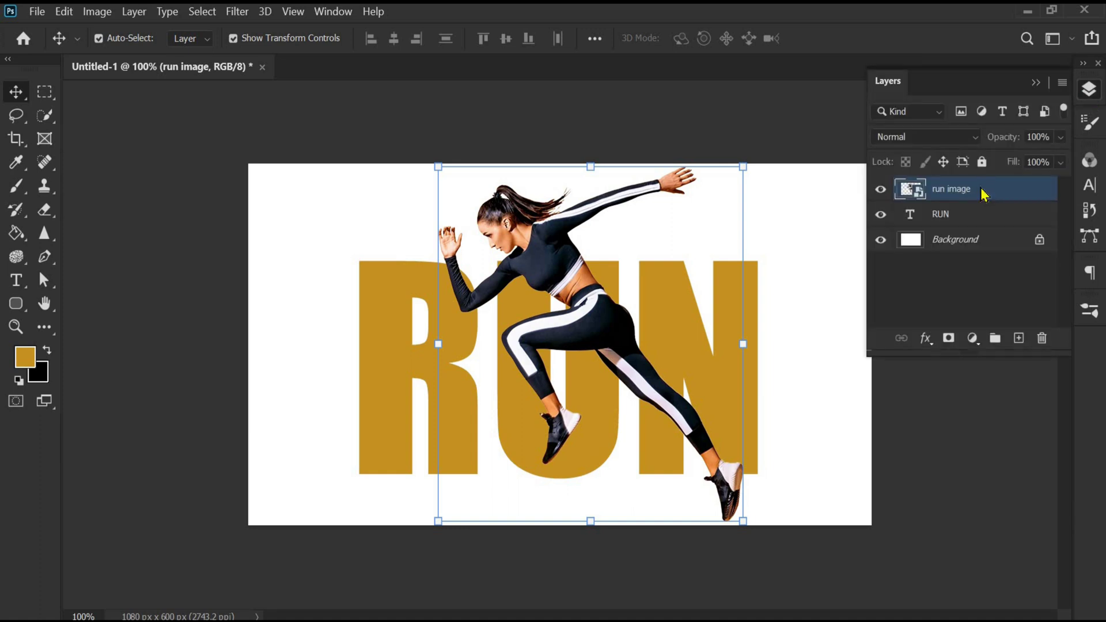
{"action": "right_click", "coordinate": [983, 193]}
{"action": "left_click", "coordinate": [813, 418]}
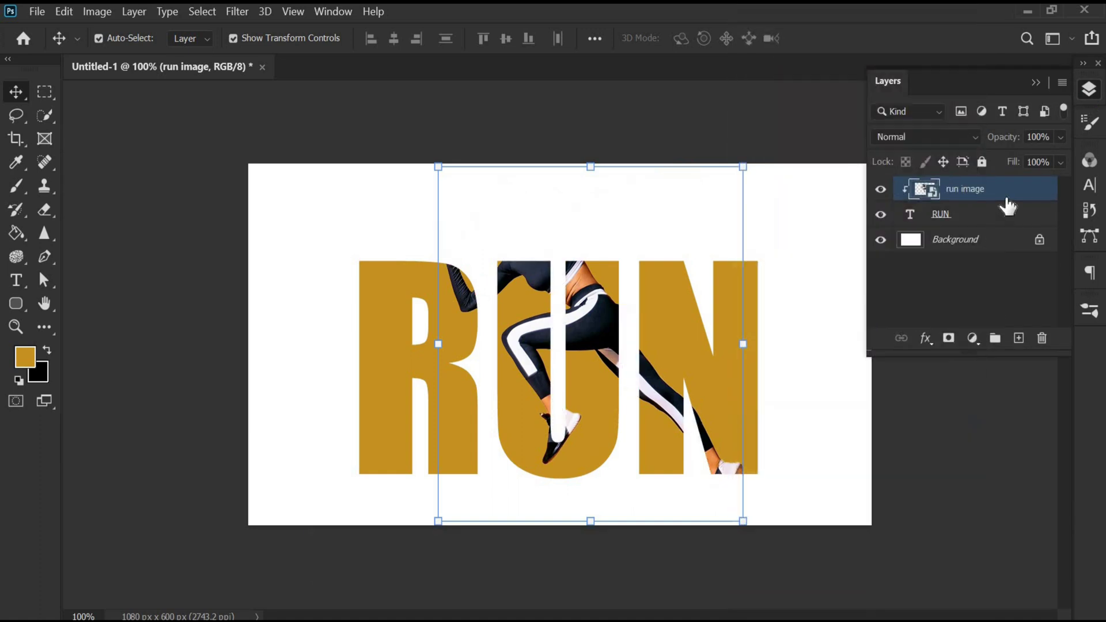
{"action": "key", "text": "ctrl+j"}
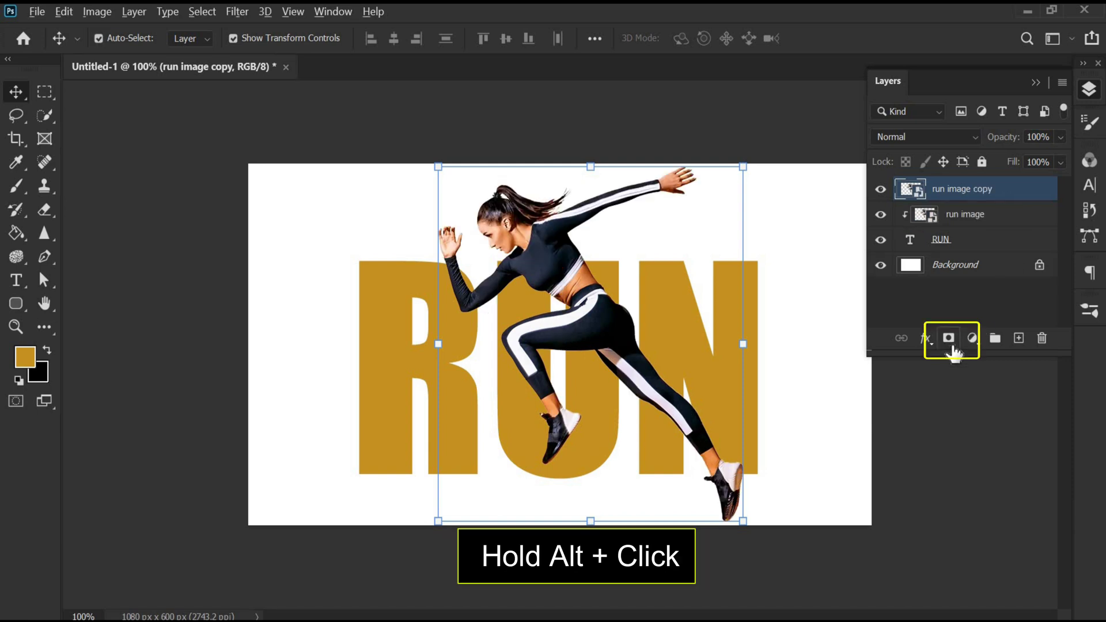
{"action": "left_click", "coordinate": [949, 339], "text": "alt"}
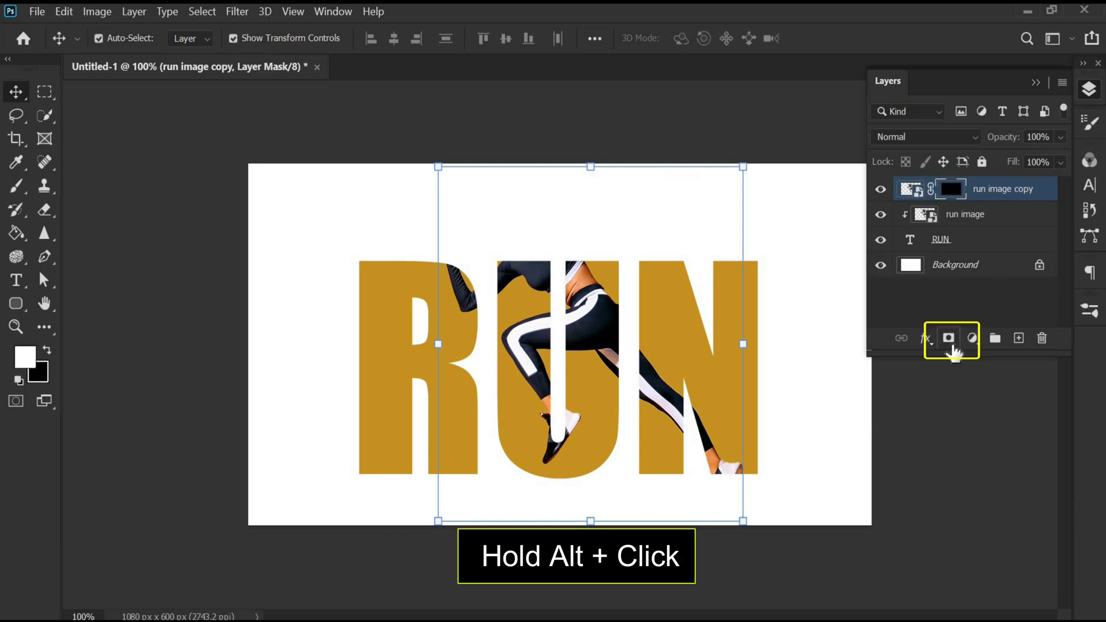
Select the Brush tool with the Hard Round Pressure Size preset.
{"action": "left_click", "coordinate": [19, 188]}
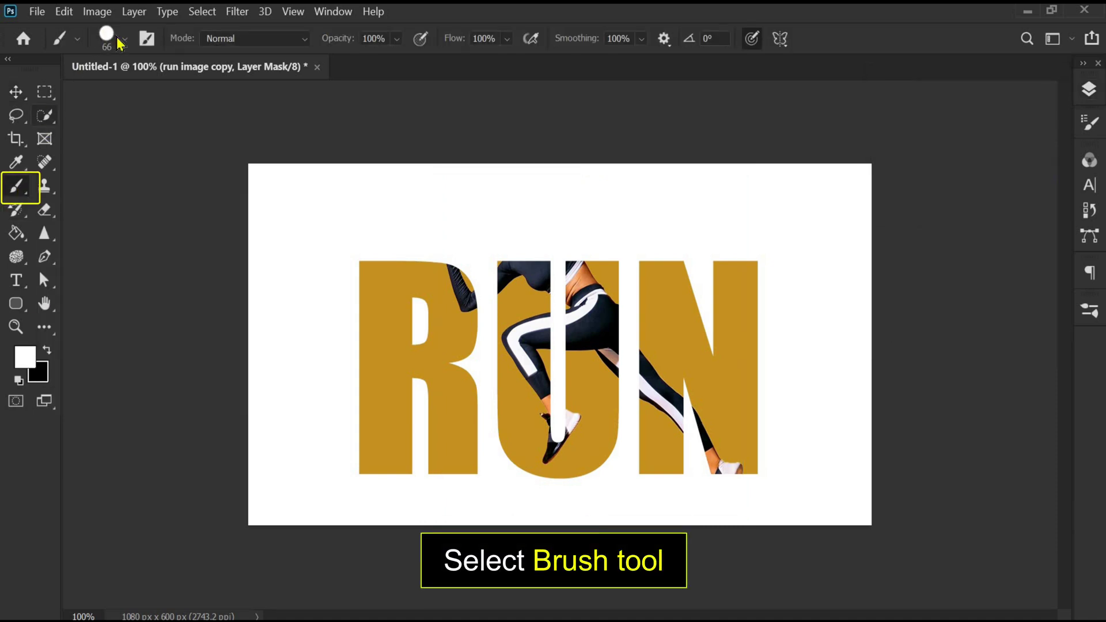
{"action": "left_click", "coordinate": [124, 43]}
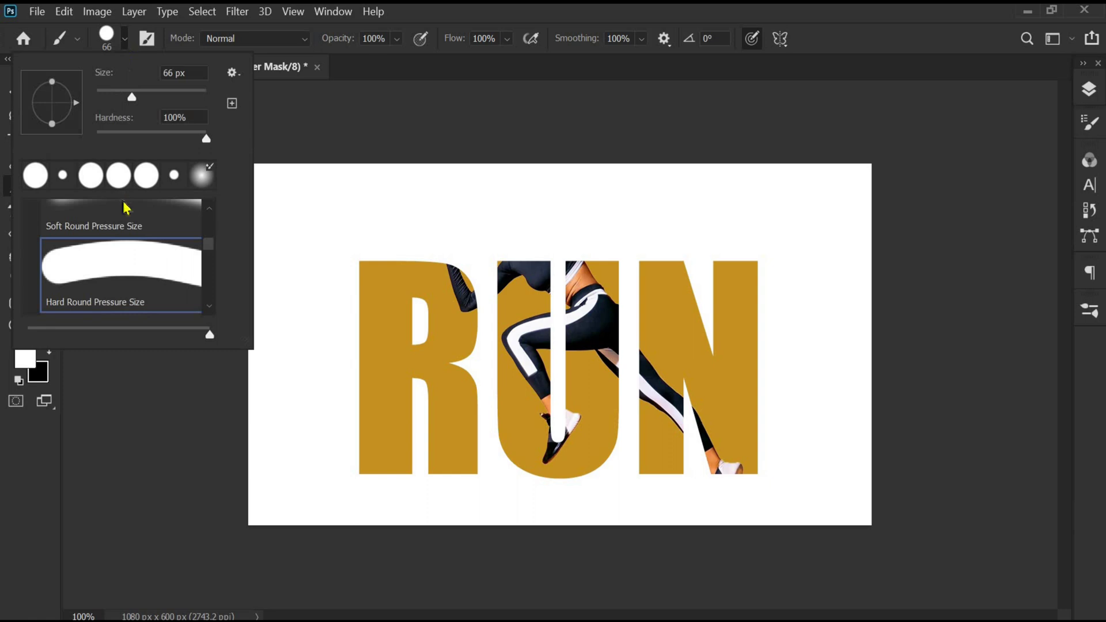
{"action": "left_click", "coordinate": [128, 267]}
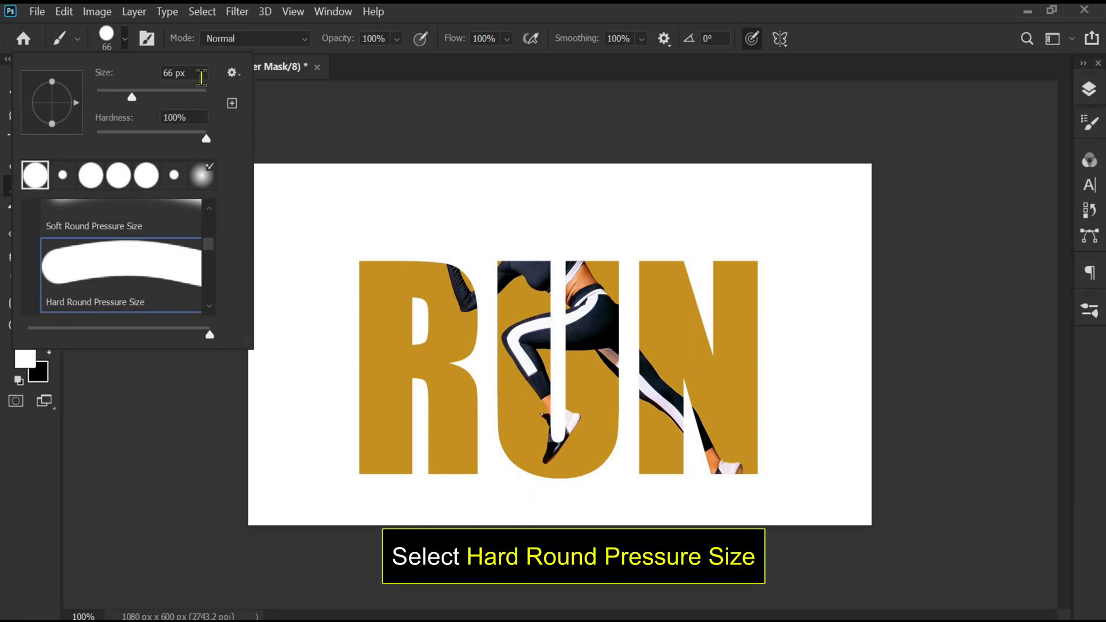
{"action": "left_click", "coordinate": [130, 45]}
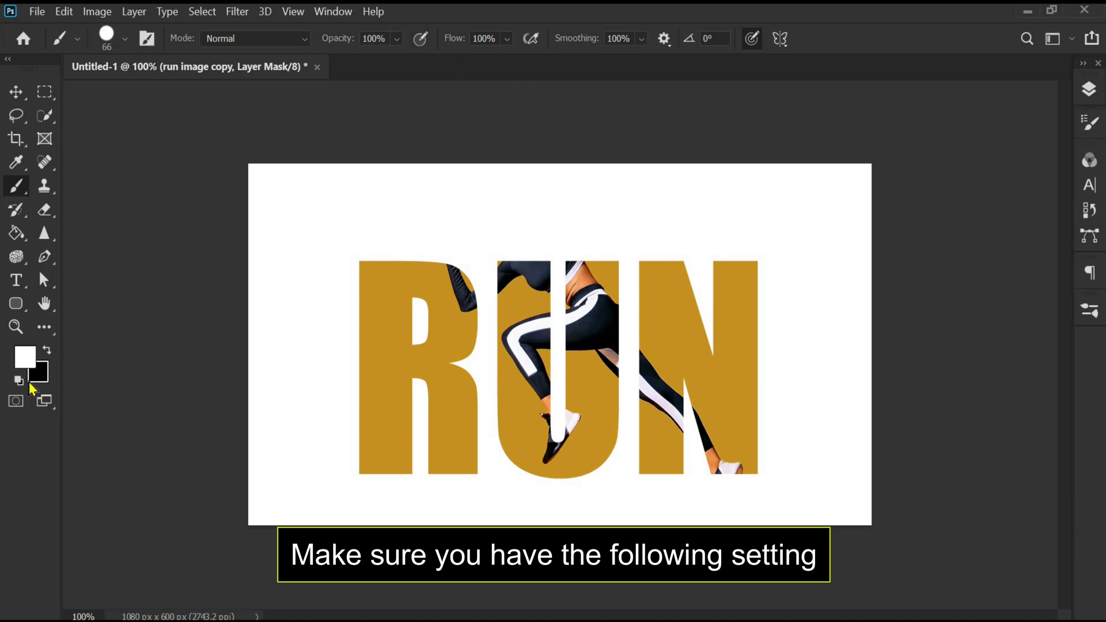
Paint the copy's mask to reveal the runner's hand, head, arm, torso and trailing shoe.
{"action": "left_click_drag", "start_coordinate": [436, 273], "coordinate": [449, 233]}
{"action": "mouse_move", "coordinate": [533, 239]}
{"action": "left_mouse_down"}
{"action": "mouse_move", "coordinate": [570, 197]}
{"action": "mouse_move", "coordinate": [692, 178]}
{"action": "left_mouse_up"}
{"action": "left_click_drag", "start_coordinate": [553, 245], "coordinate": [557, 259]}
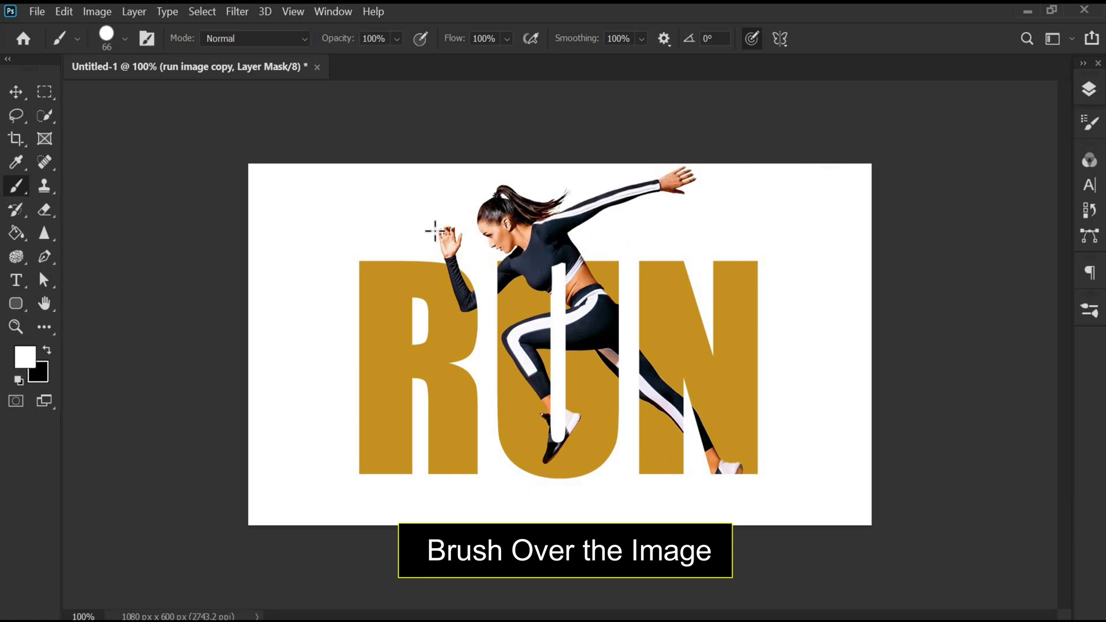
{"action": "left_click_drag", "start_coordinate": [735, 476], "coordinate": [730, 519]}
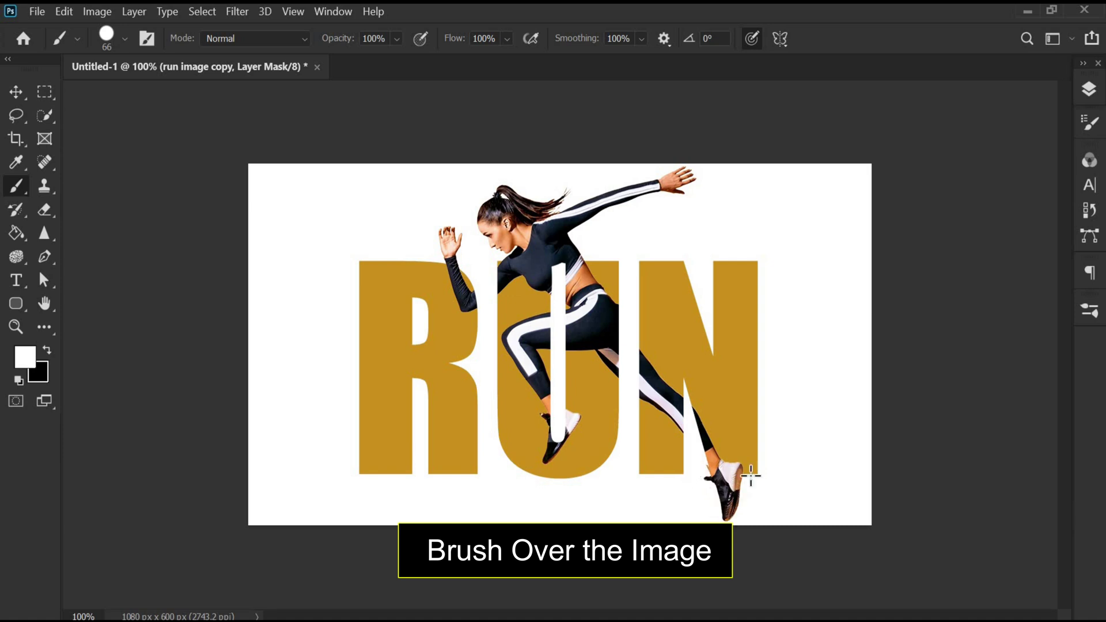
{"action": "key", "text": "e"}
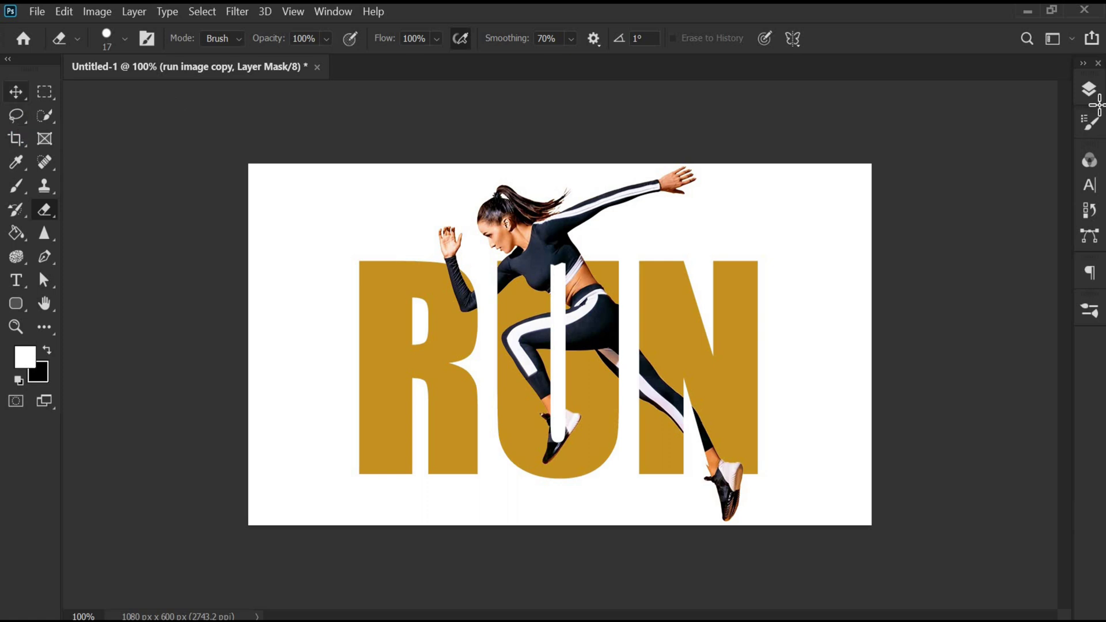
Give the run image copy a drop shadow (opacity 32, angle 175, size 21).
{"action": "left_click", "coordinate": [1089, 89]}
{"action": "right_click", "coordinate": [1002, 189]}
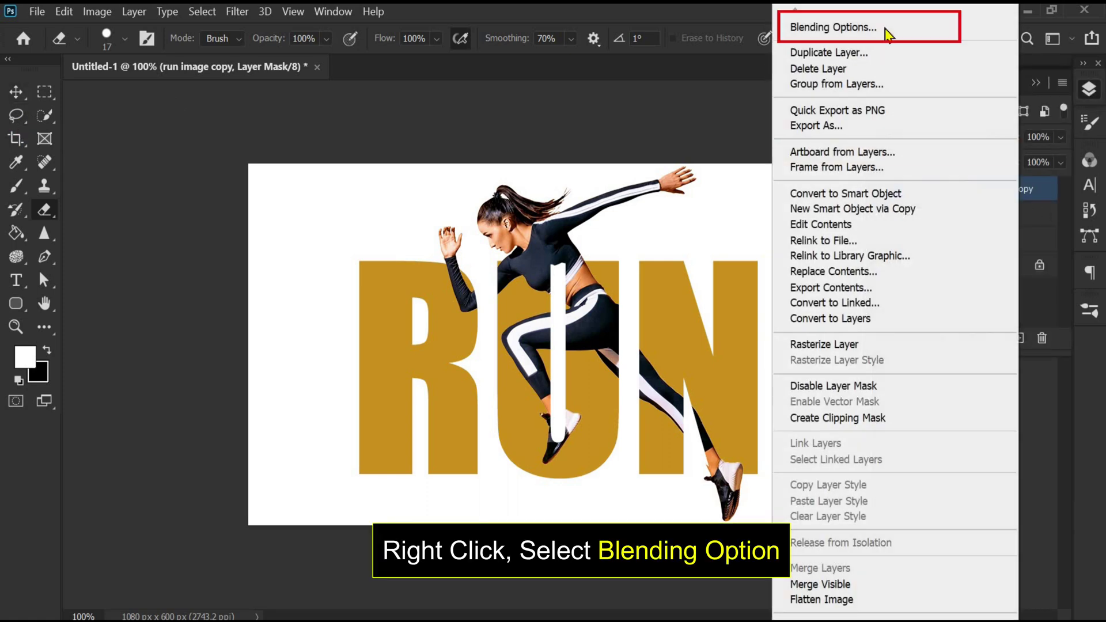
{"action": "left_click", "coordinate": [881, 30]}
{"action": "left_click", "coordinate": [257, 485]}
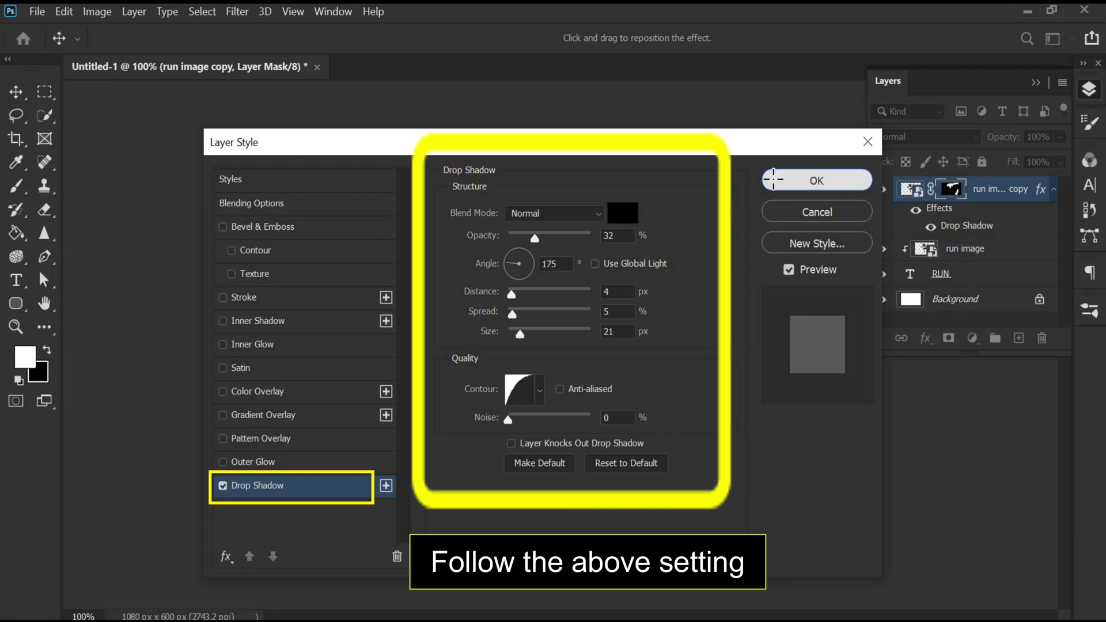
{"action": "left_click", "coordinate": [817, 181]}
Add the same drop shadow to the run image layer and a stroke to RUN.
{"action": "left_click", "coordinate": [964, 249]}
{"action": "right_click", "coordinate": [965, 249]}
{"action": "left_click", "coordinate": [807, 27]}
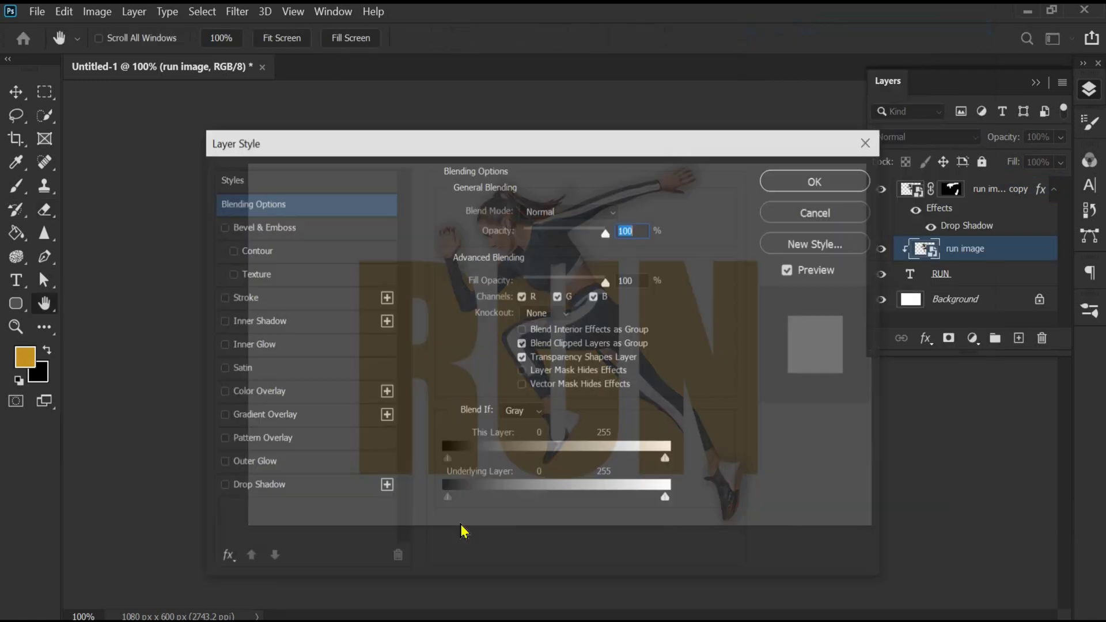
{"action": "left_click", "coordinate": [257, 485]}
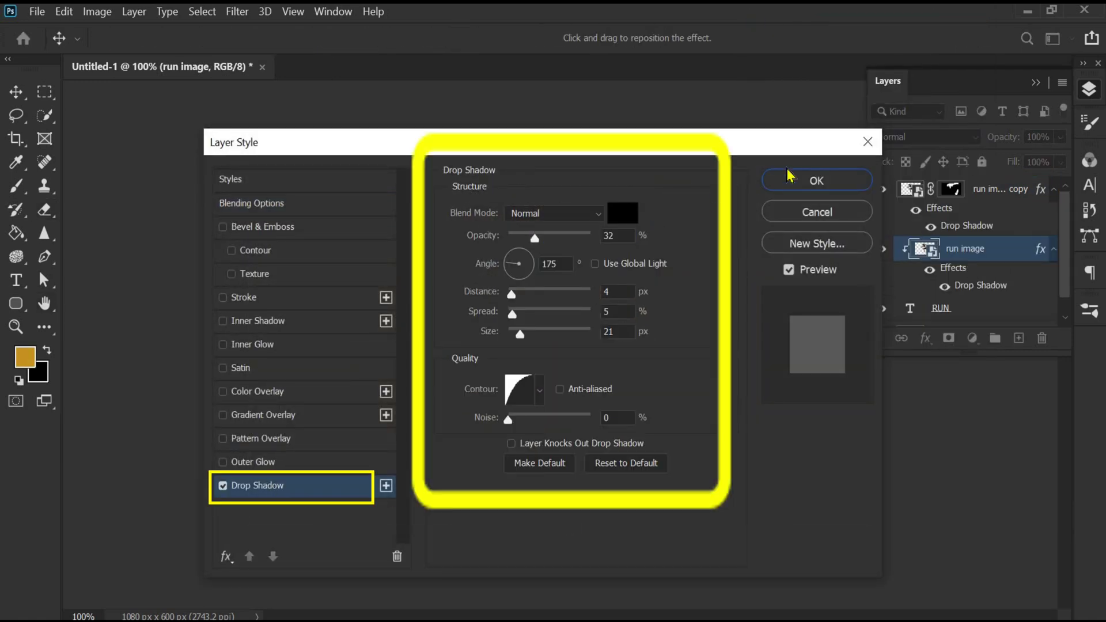
{"action": "left_click", "coordinate": [817, 181]}
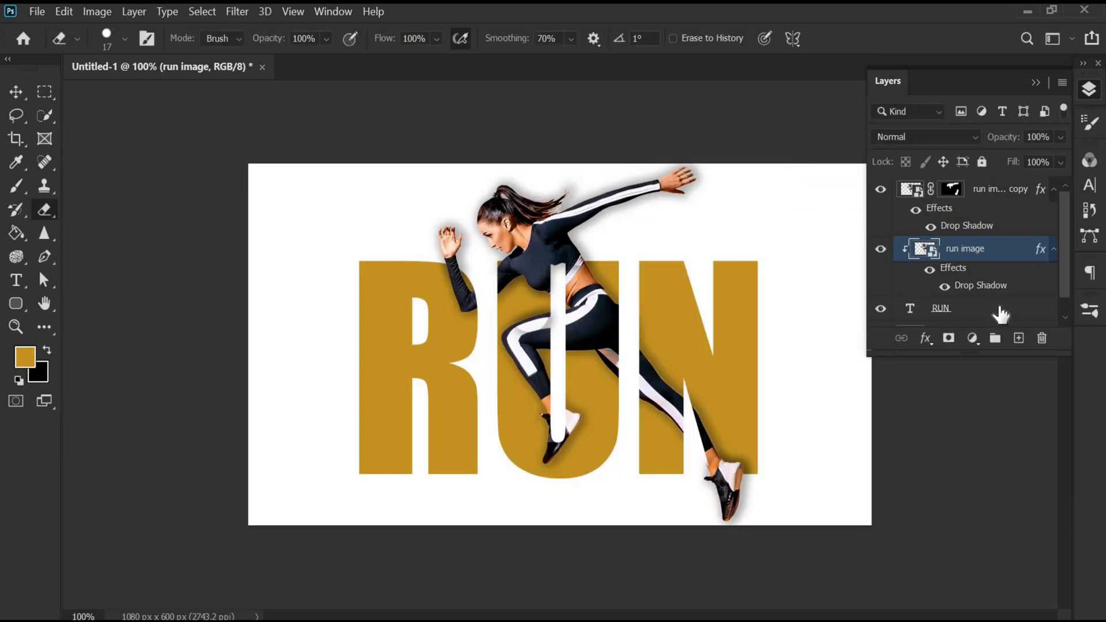
{"action": "left_click", "coordinate": [1001, 310]}
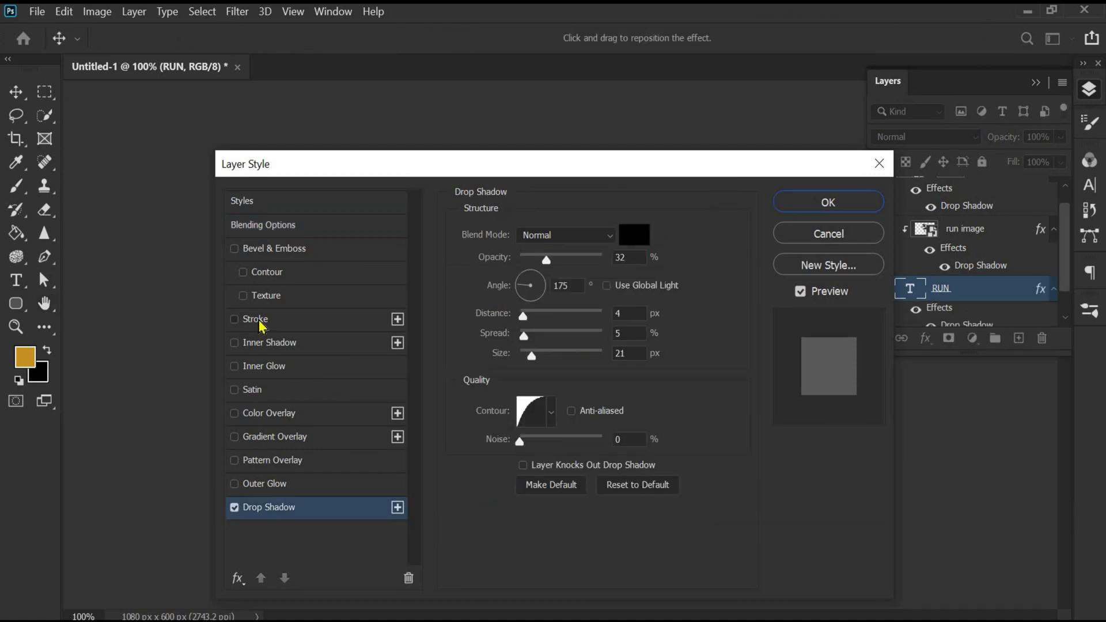
{"action": "left_click", "coordinate": [255, 319]}
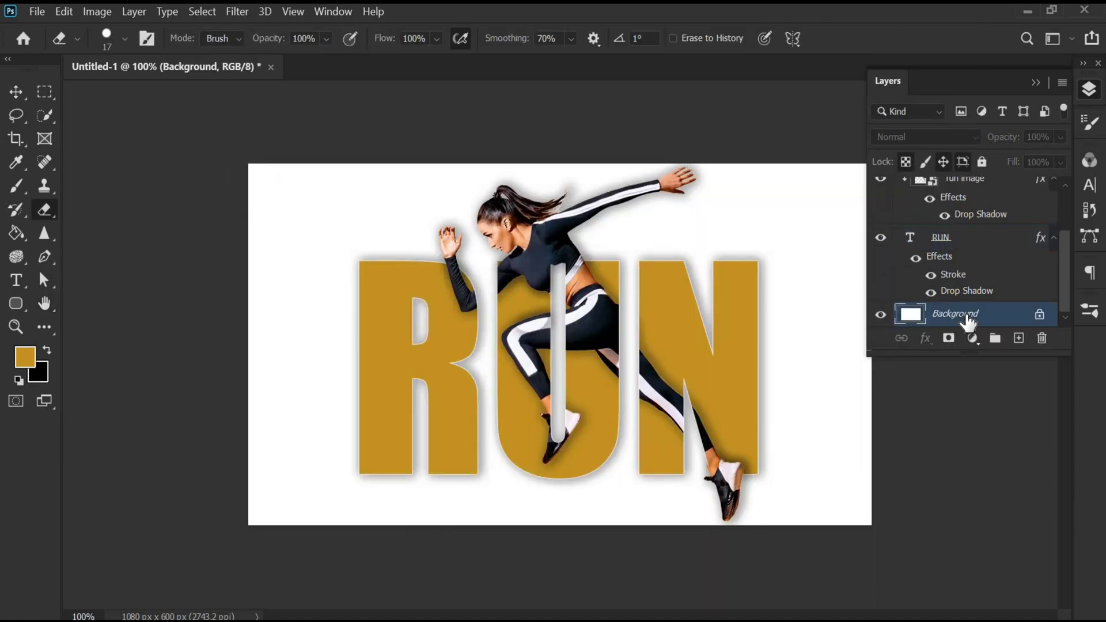
Embed the Bg gradient image into the document.
{"action": "left_click", "coordinate": [37, 12]}
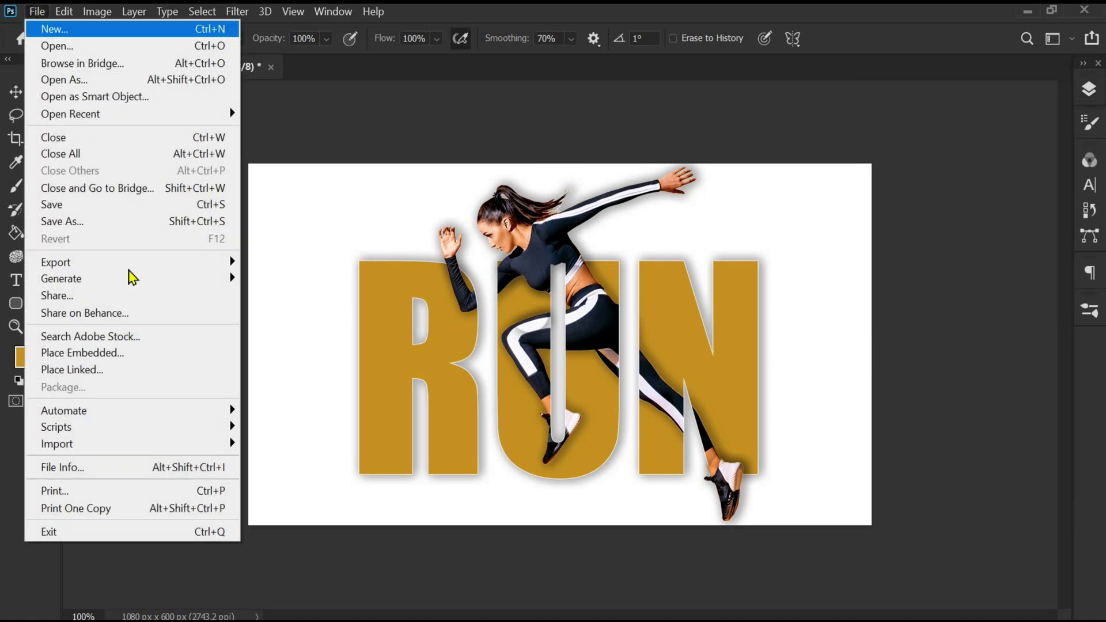
{"action": "left_click", "coordinate": [155, 353]}
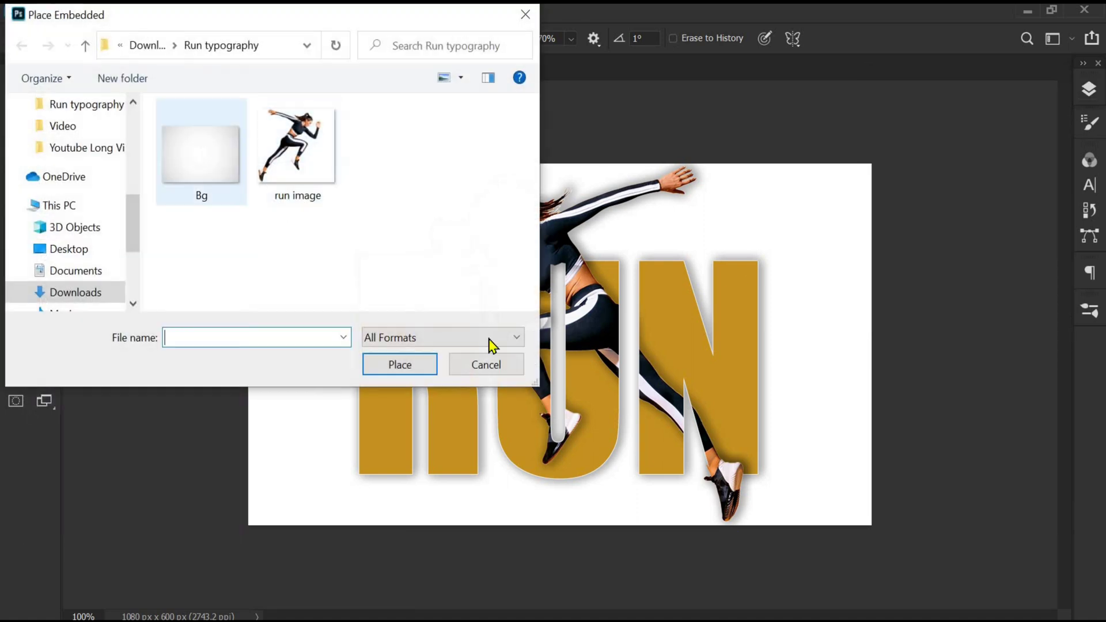
{"action": "left_click", "coordinate": [202, 147]}
{"action": "key", "text": "Return"}
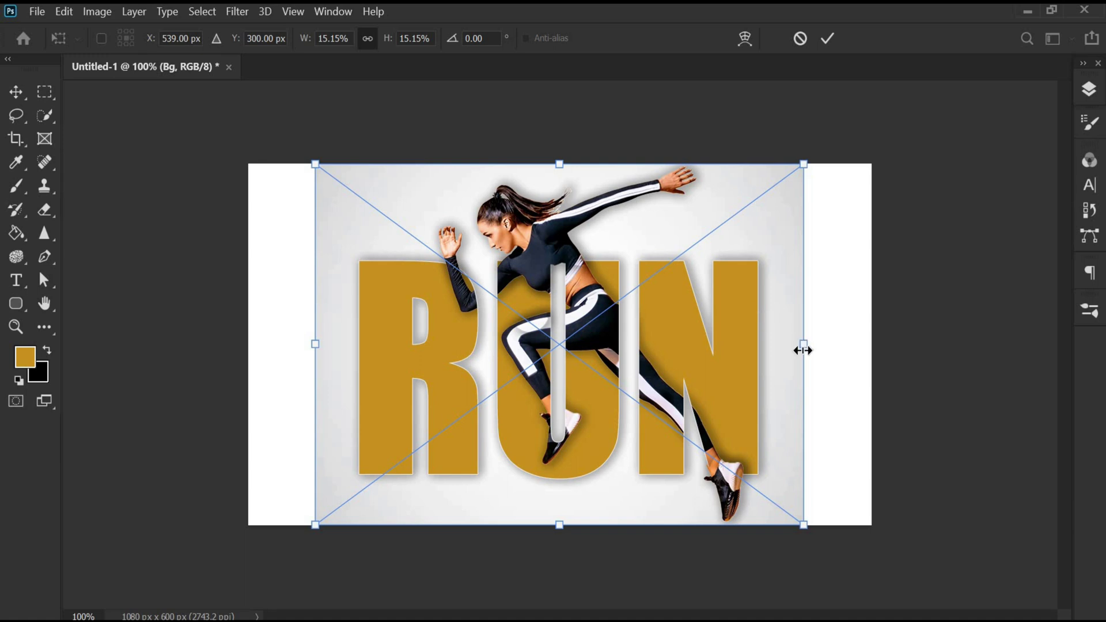
Stretch the background out to the left and right canvas edges and commit.
{"action": "left_click_drag", "start_coordinate": [804, 346], "coordinate": [872, 346]}
{"action": "left_click_drag", "start_coordinate": [315, 346], "coordinate": [249, 345]}
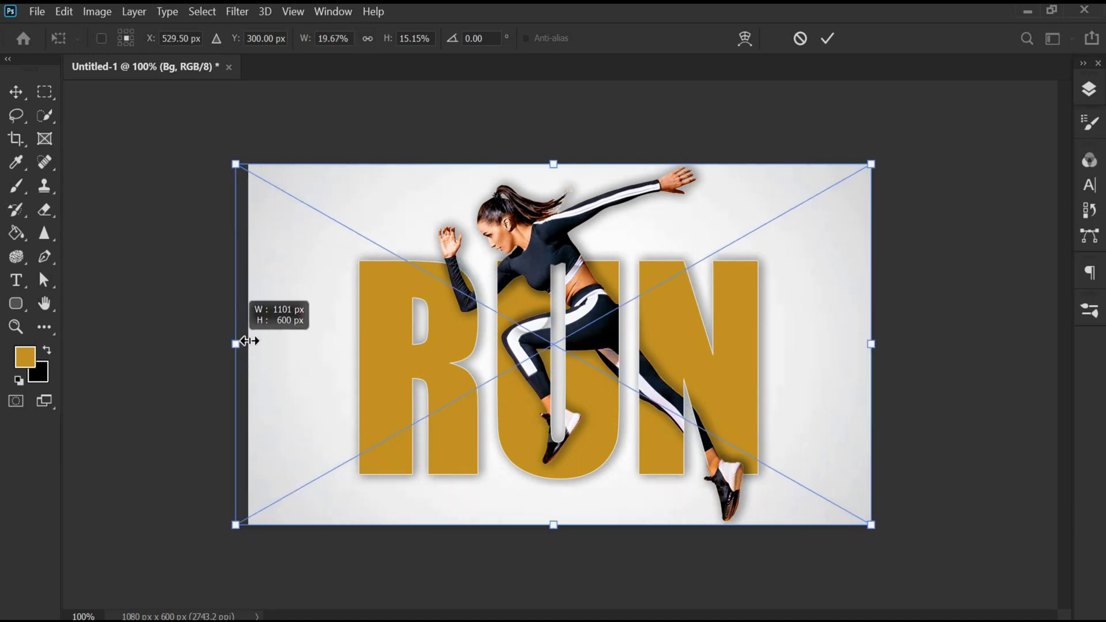
{"action": "key", "text": "Return"}
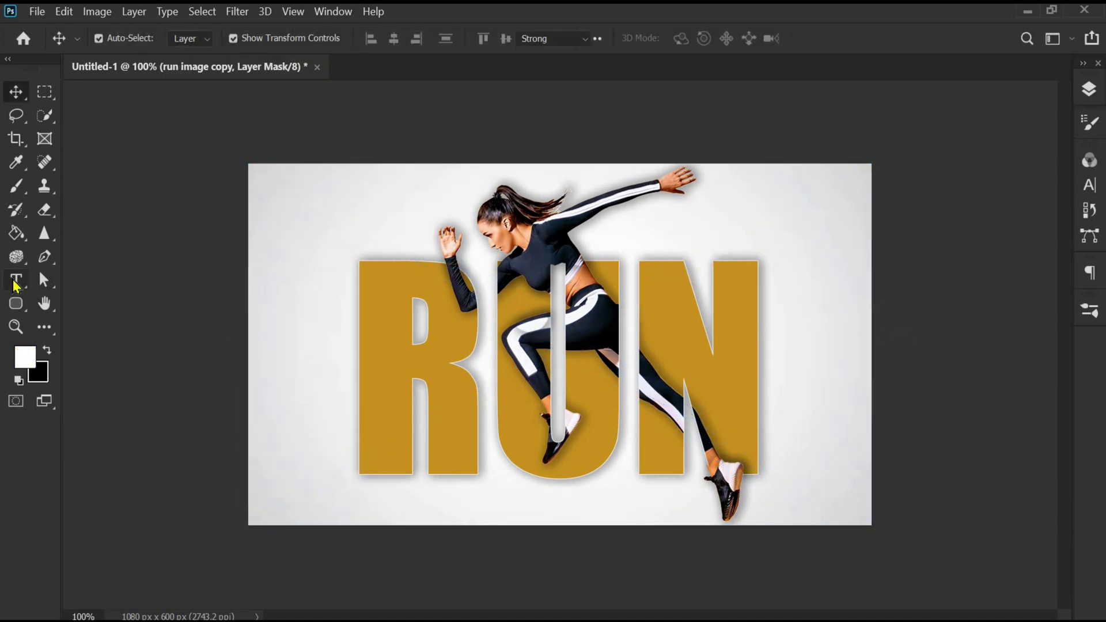
Add a 'TEXT EFFECT' caption in Open Sans SemiBold and move it under the R.
{"action": "key", "text": "t"}
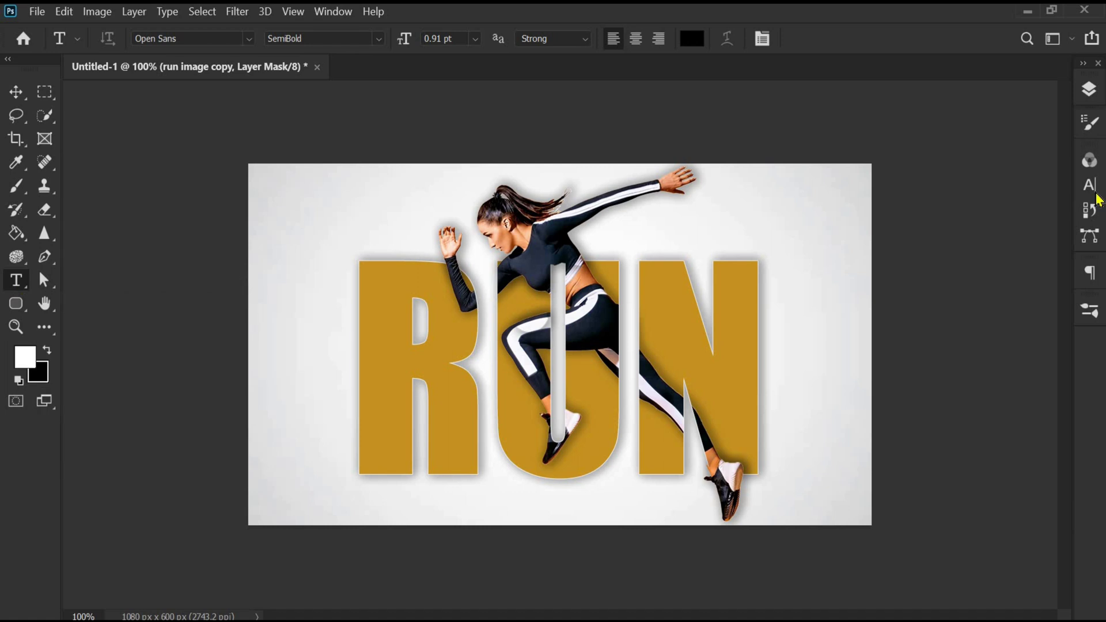
{"action": "left_click", "coordinate": [1089, 185]}
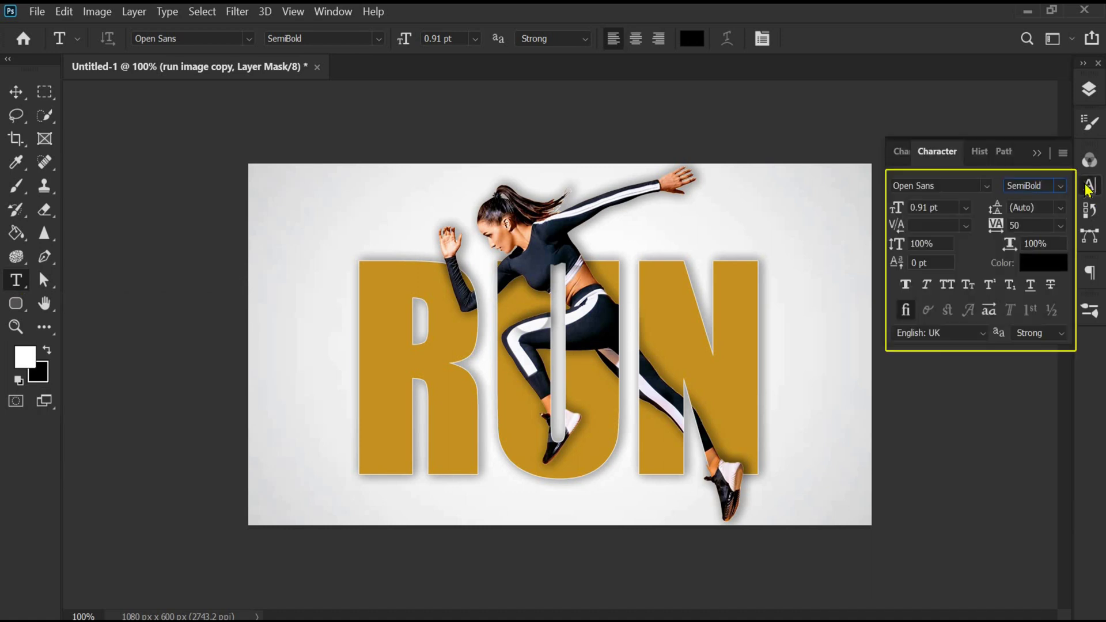
{"action": "left_click", "coordinate": [1089, 185]}
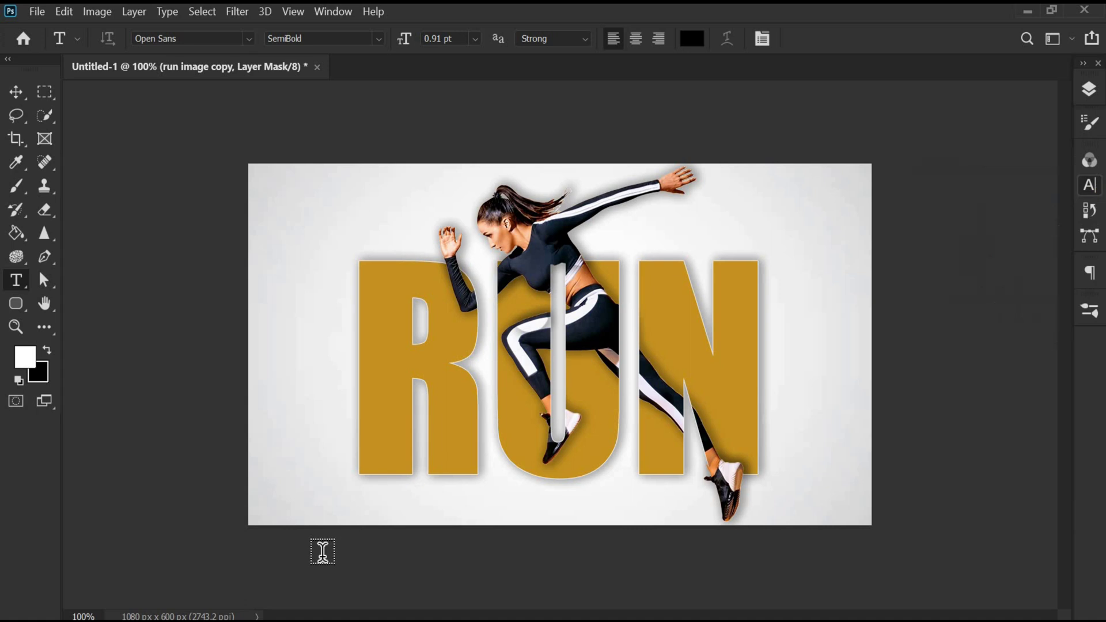
{"action": "left_click", "coordinate": [335, 507]}
{"action": "type", "text": "TEXT E"}
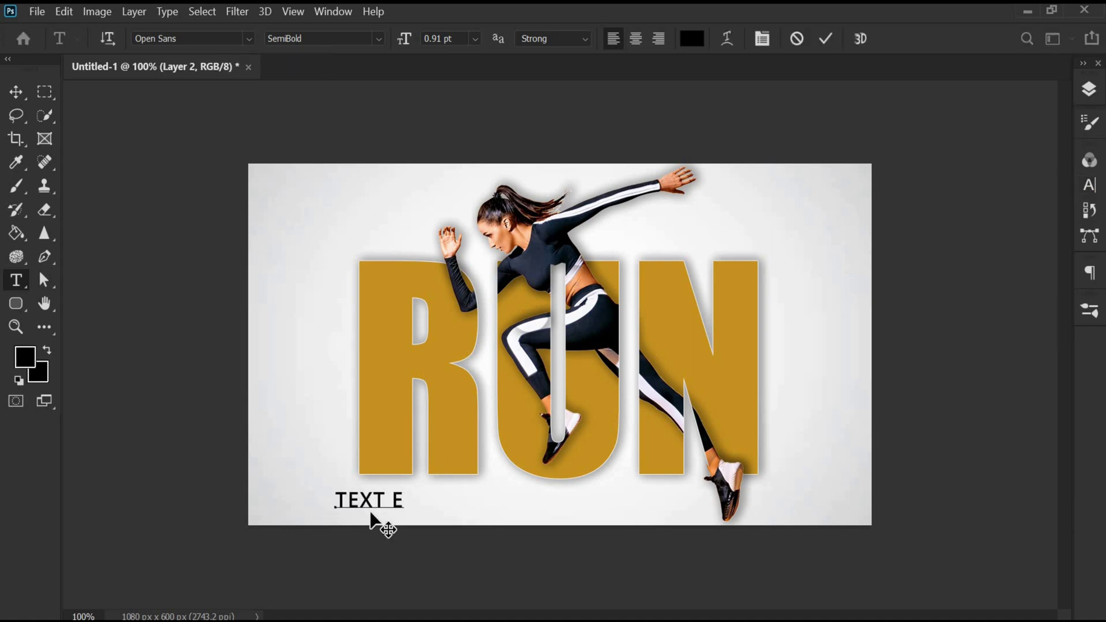
{"action": "type", "text": "FFECT"}
{"action": "left_click_drag", "start_coordinate": [389, 550], "coordinate": [416, 525]}
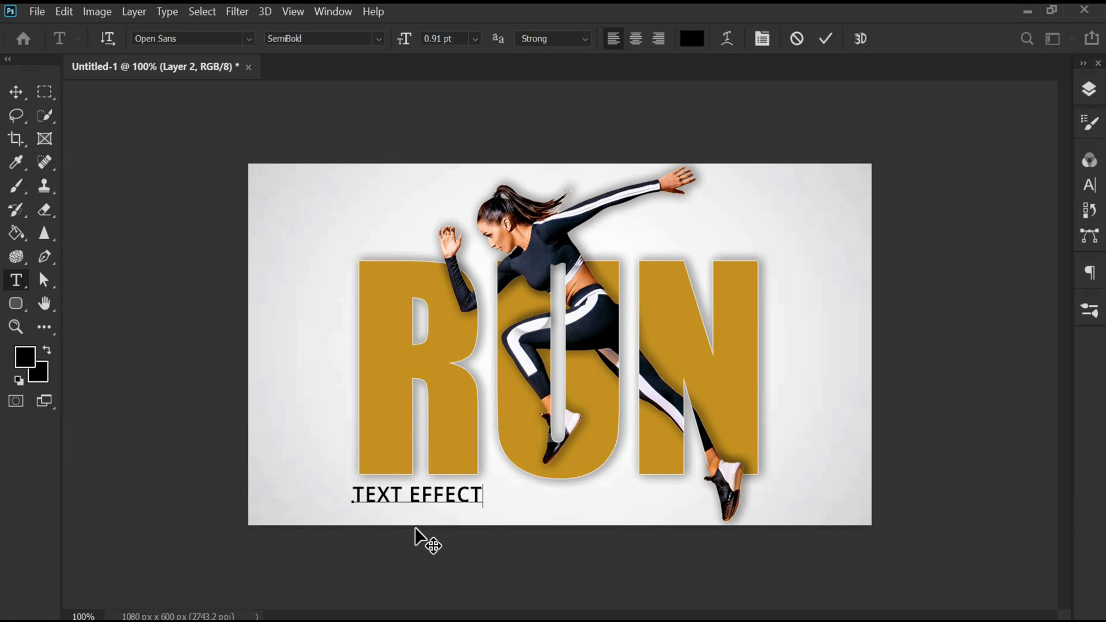
Add a 'TYPOGRAPHY' caption just above the N and deselect to view the design.
{"action": "left_click", "coordinate": [826, 38]}
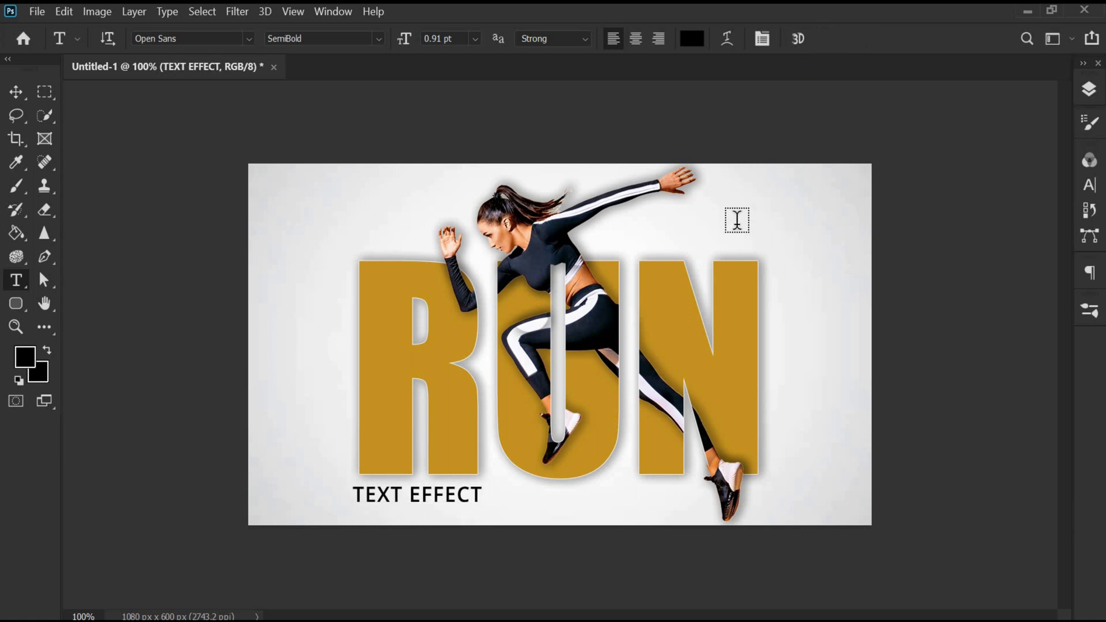
{"action": "type", "text": "TYPOG"}
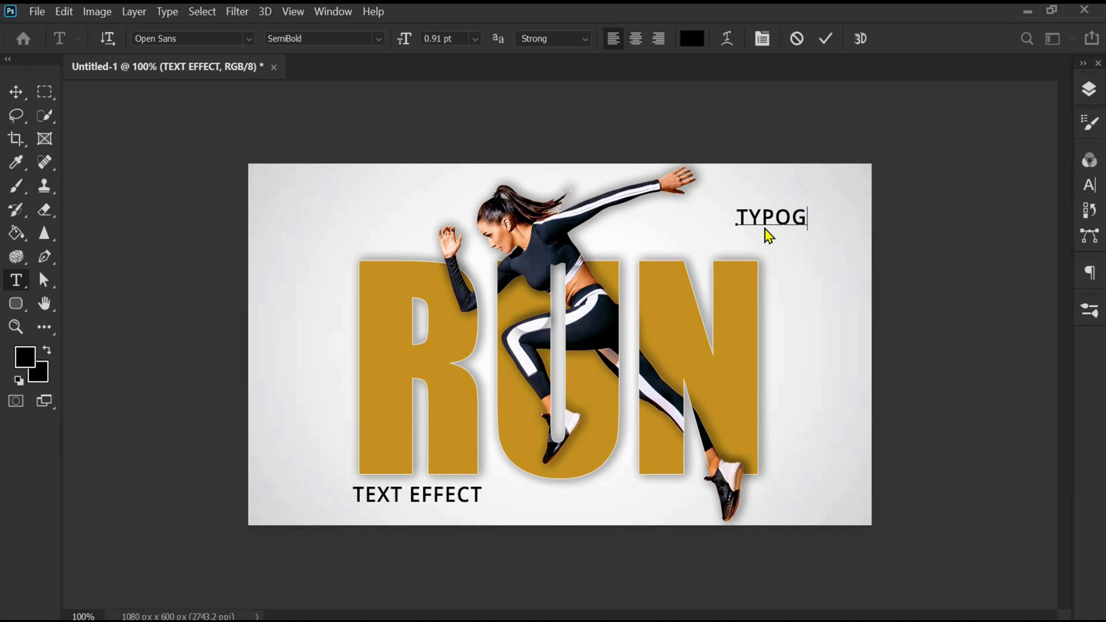
{"action": "type", "text": "RAPHY"}
{"action": "left_click_drag", "start_coordinate": [711, 260], "coordinate": [679, 264]}
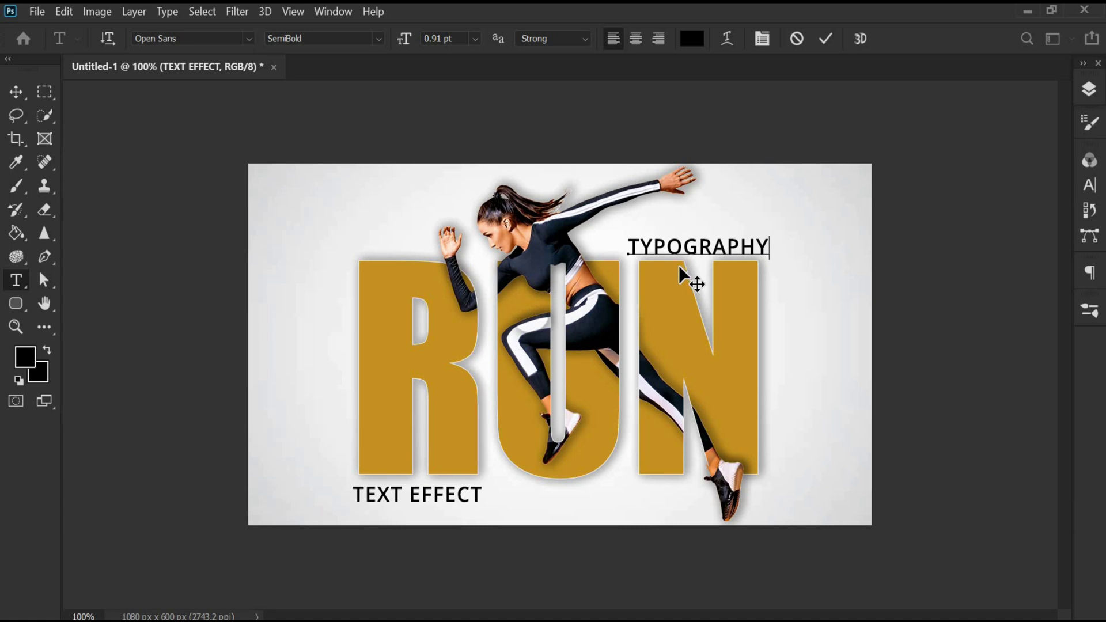
{"action": "left_click", "coordinate": [825, 40]}
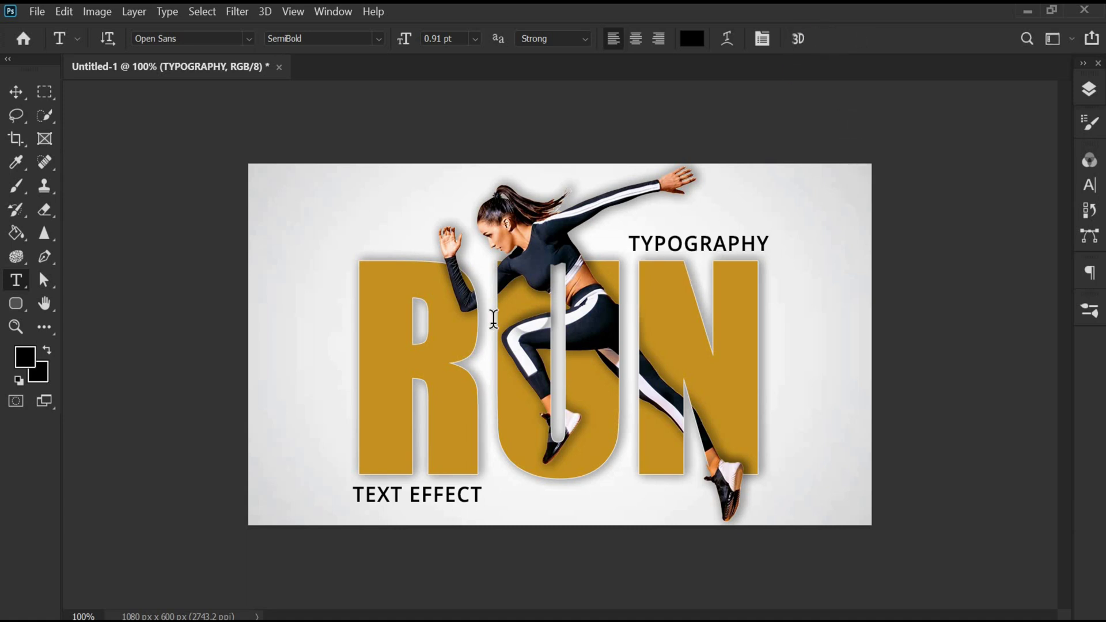
{"action": "left_click", "coordinate": [16, 92]}
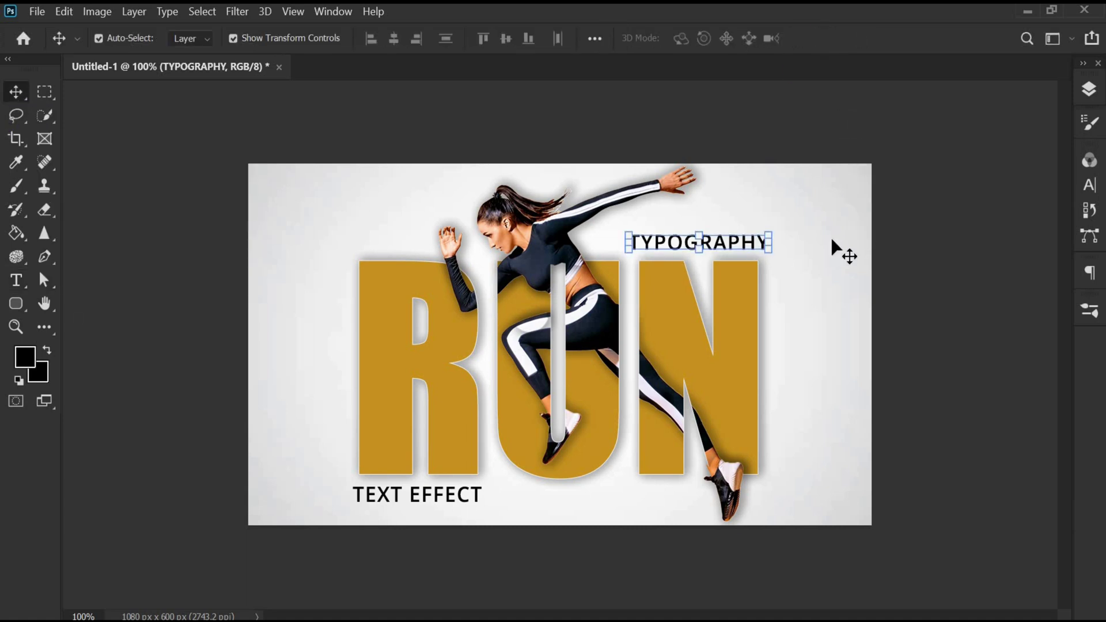
{"action": "left_click", "coordinate": [873, 183]}
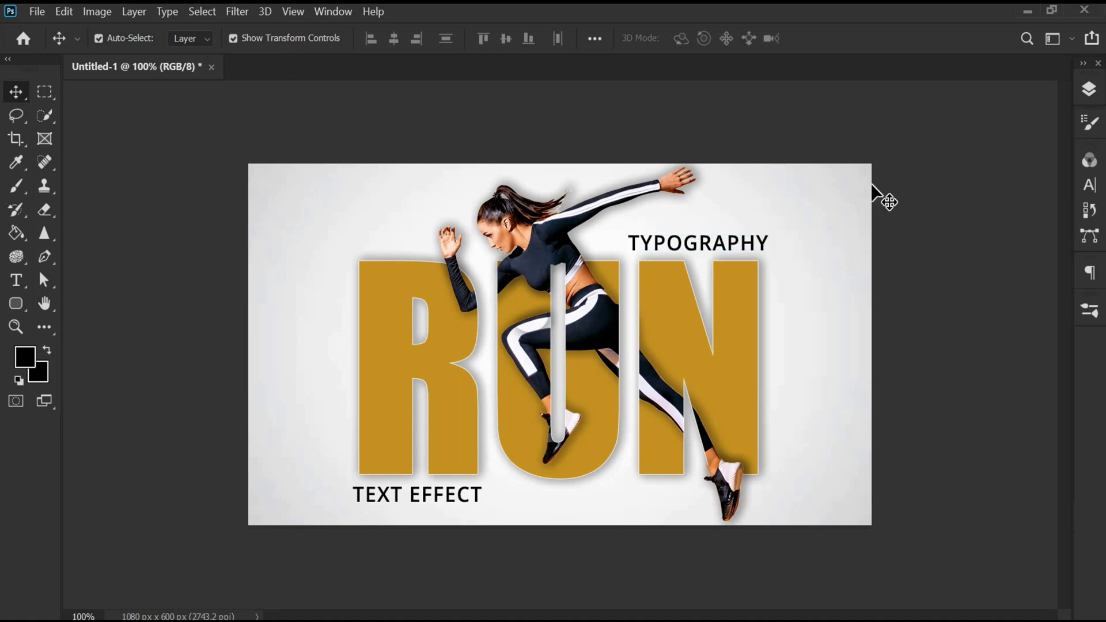